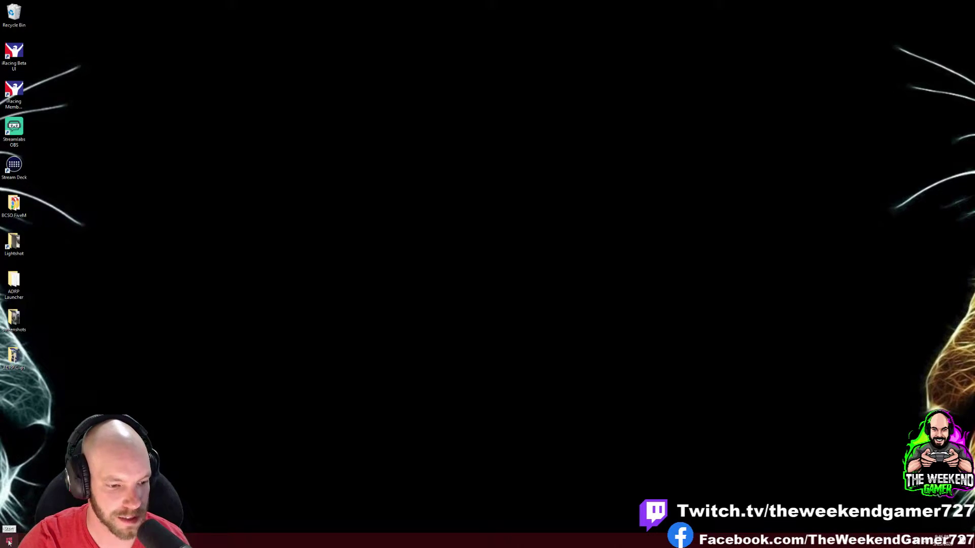
Open the Windows Start menu, close it, then reopen it to search for an app.
{"action": "left_click", "coordinate": [9, 543]}
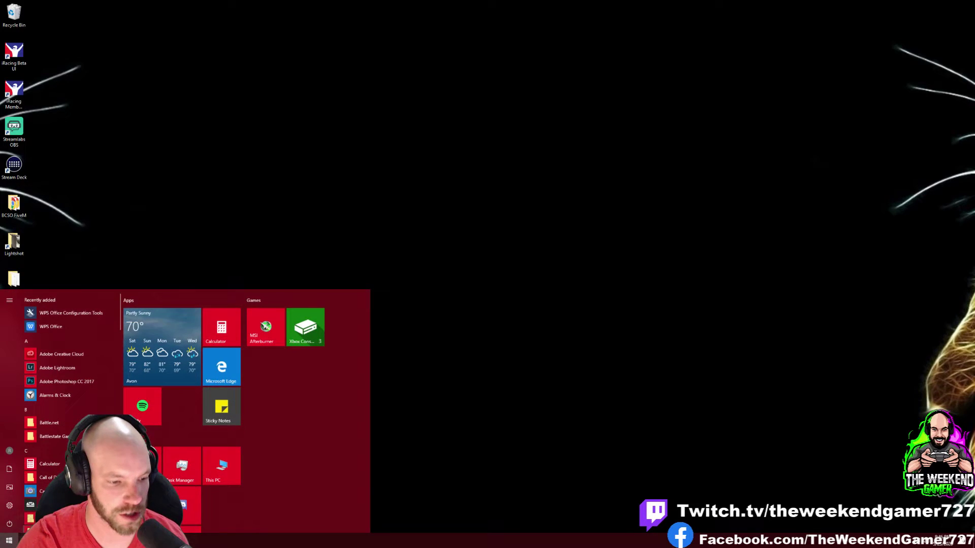
{"action": "left_click", "coordinate": [545, 443]}
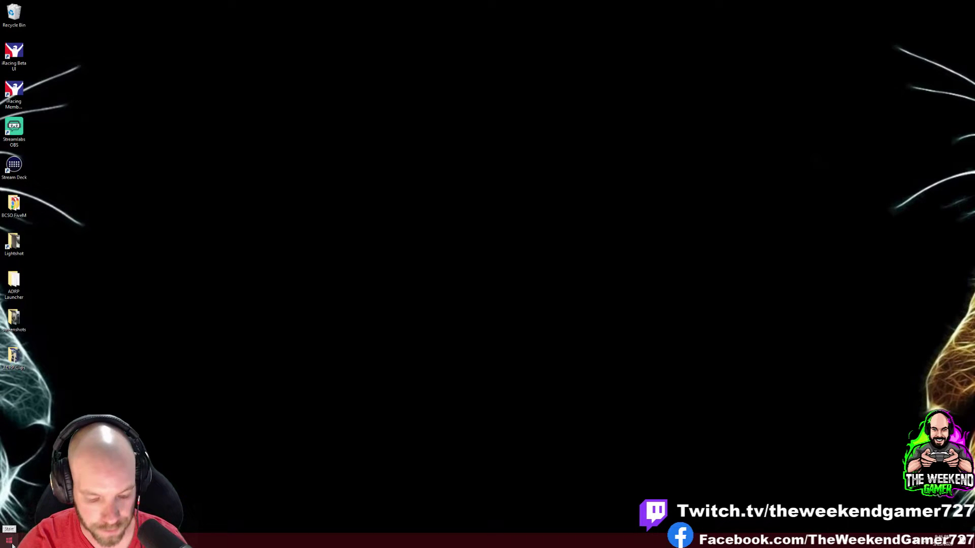
{"action": "left_click", "coordinate": [9, 541]}
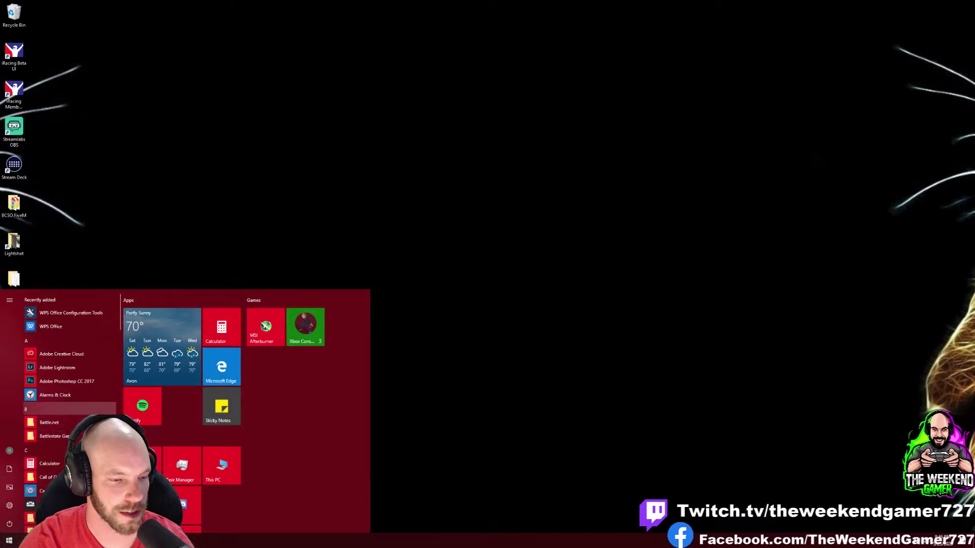
Search 'xbox acc' and launch the Xbox Accessories app from the results.
{"action": "type", "text": "xbox acc"}
{"action": "left_click", "coordinate": [86, 335]}
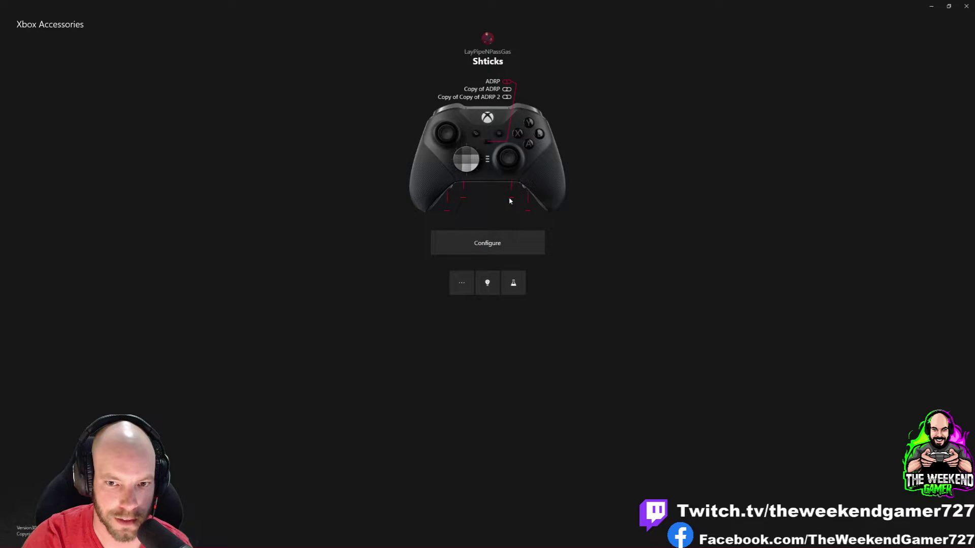
Open the Elite controller's configuration and browse ADRP, Copy of ADRP and Copy of Copy of ADRP 2.
{"action": "left_click", "coordinate": [498, 244]}
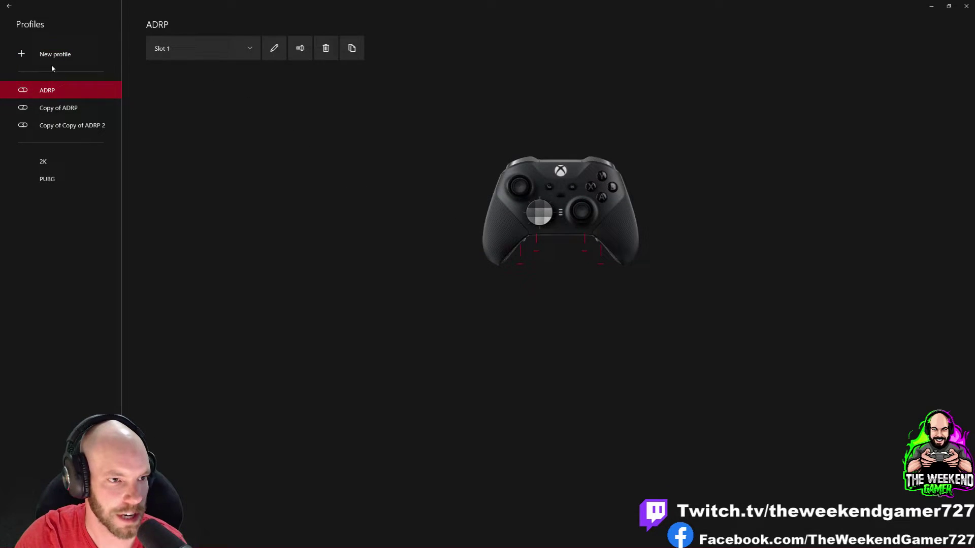
{"action": "left_click", "coordinate": [68, 108]}
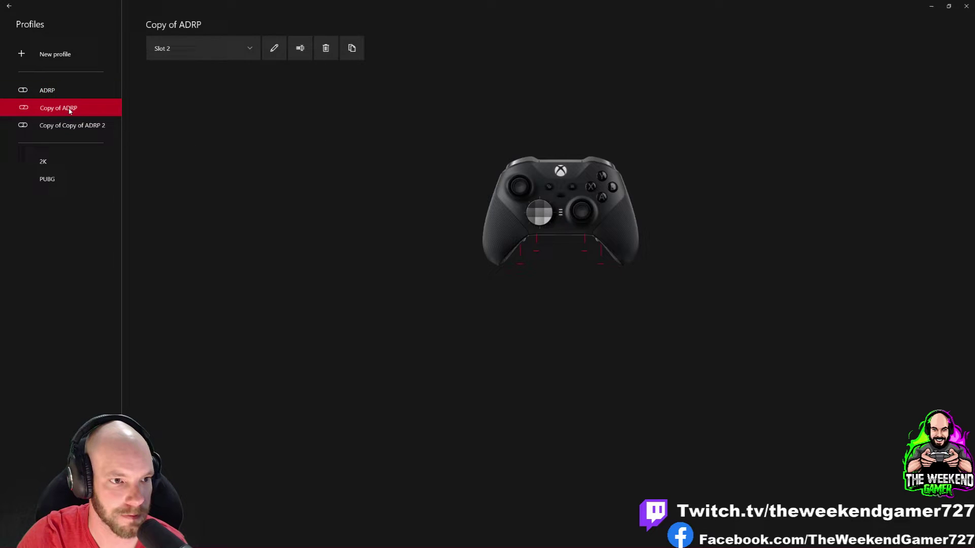
{"action": "left_click", "coordinate": [71, 127]}
{"action": "left_click", "coordinate": [65, 92]}
{"action": "left_click", "coordinate": [68, 109]}
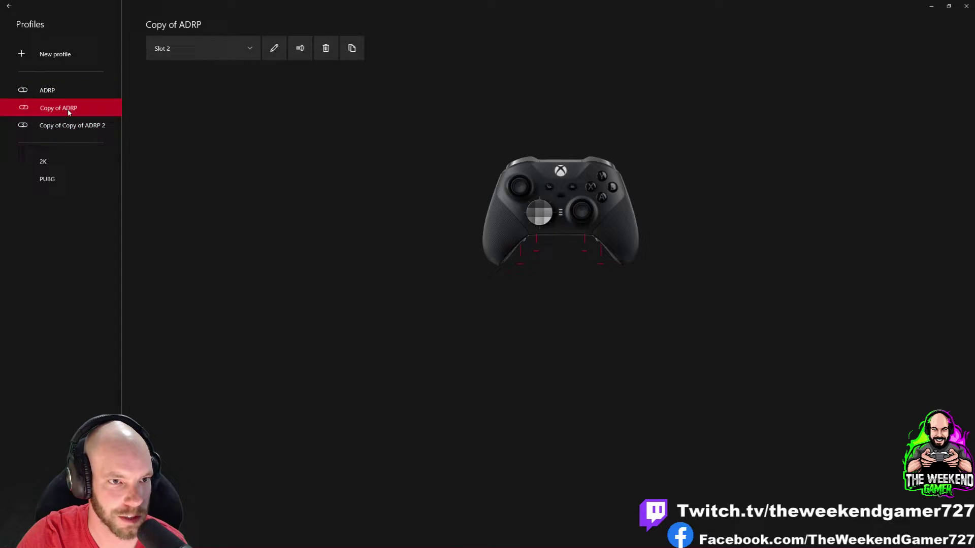
{"action": "left_click", "coordinate": [69, 126]}
{"action": "left_click", "coordinate": [62, 90]}
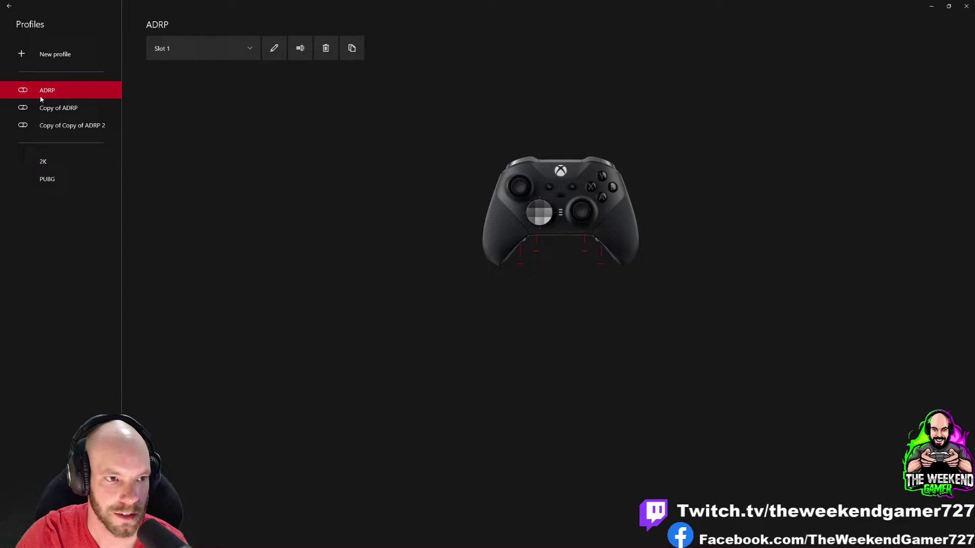
{"action": "left_click", "coordinate": [79, 113]}
{"action": "left_click", "coordinate": [107, 130]}
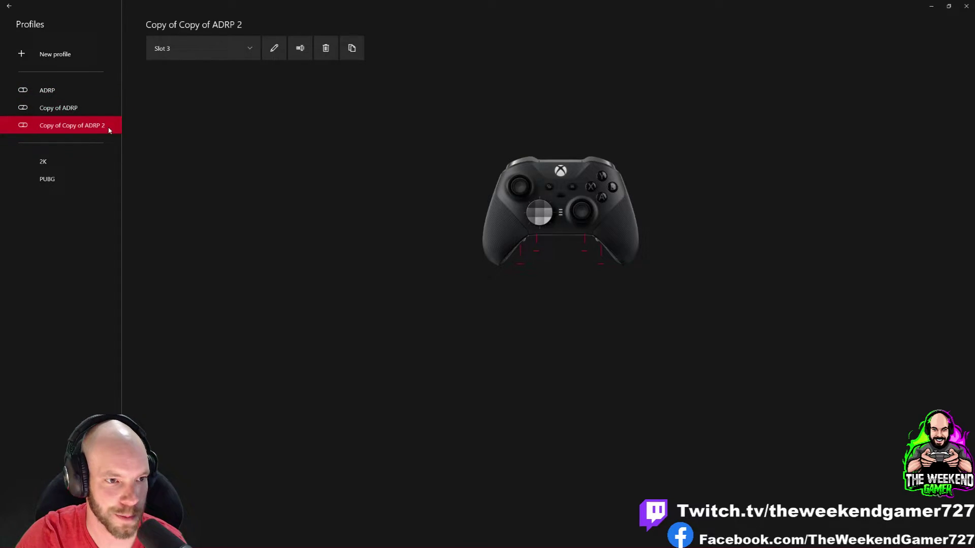
Create a new controller profile named 'Unmap' and save it.
{"action": "left_click", "coordinate": [36, 56]}
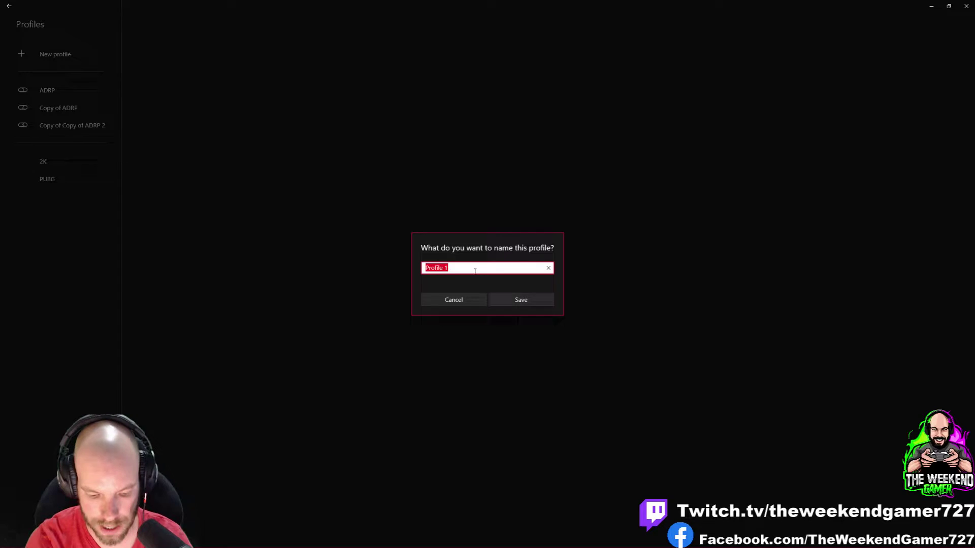
{"action": "type", "text": "Unmap"}
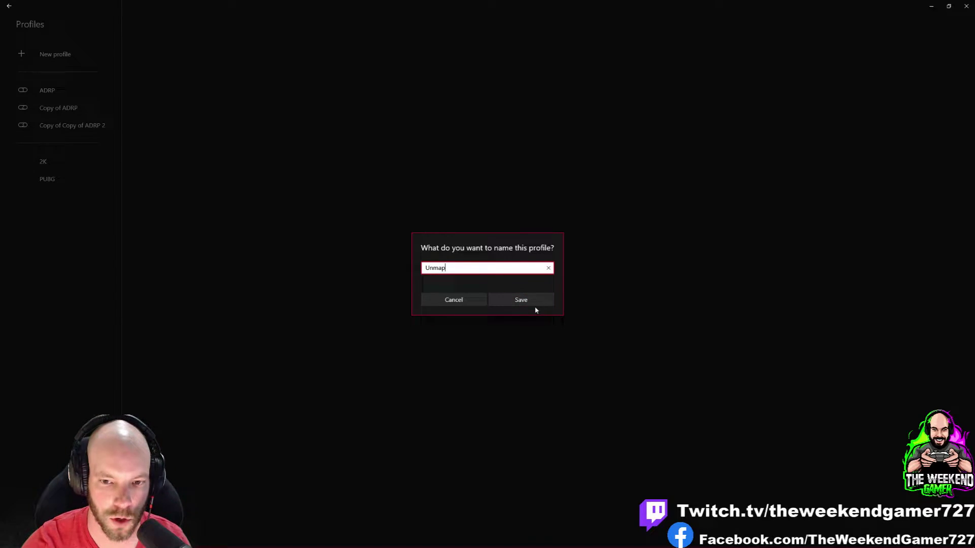
{"action": "left_click", "coordinate": [533, 301]}
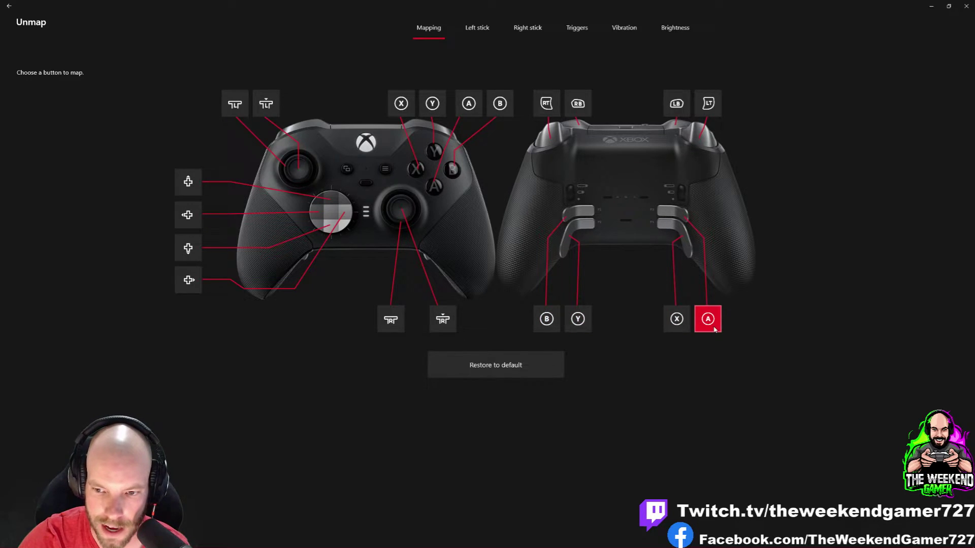
Set the upper right paddle's primary and shift presses to Unmapped.
{"action": "left_click", "coordinate": [546, 319]}
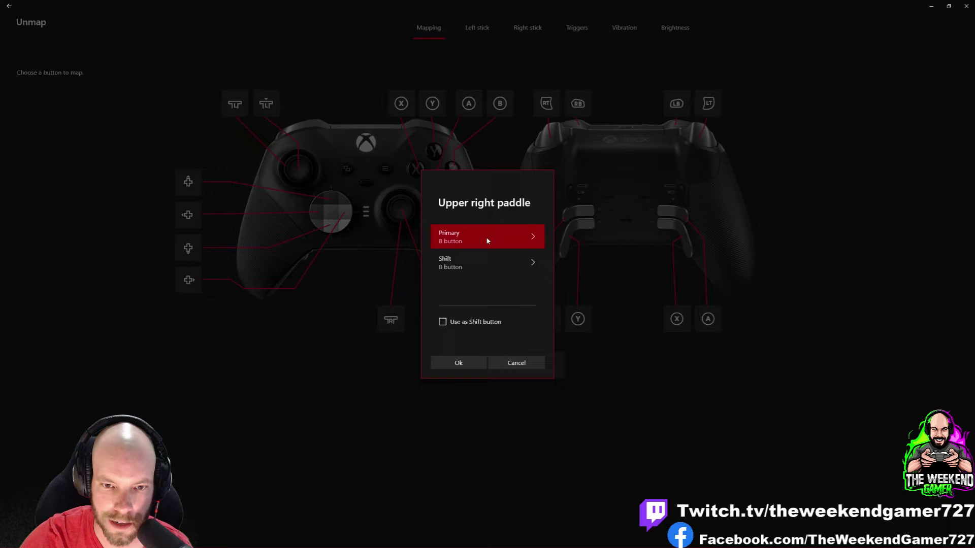
{"action": "left_click", "coordinate": [488, 241]}
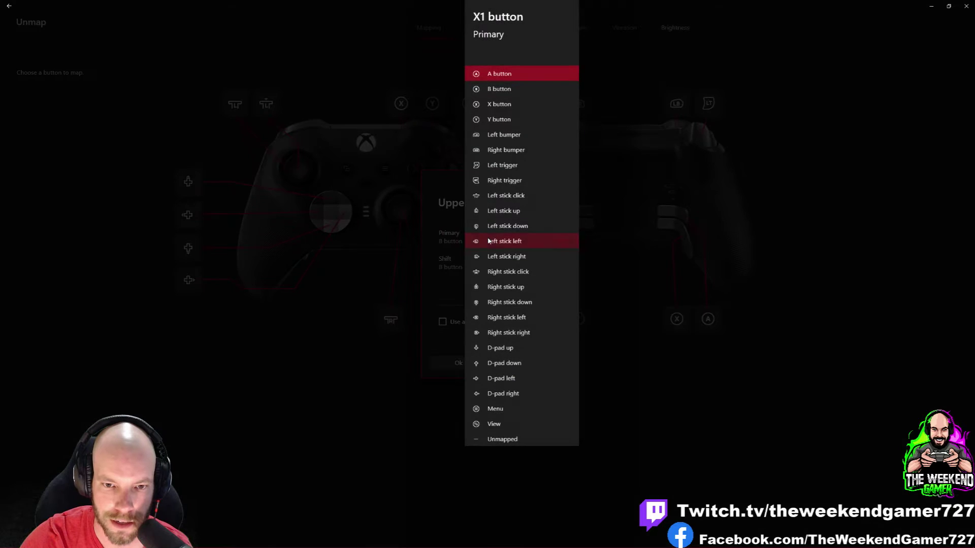
{"action": "left_click", "coordinate": [523, 439]}
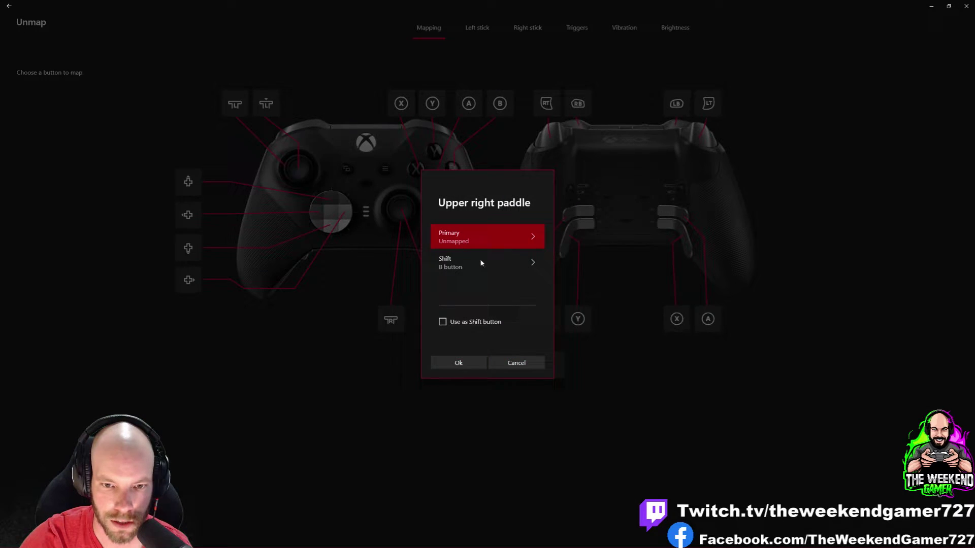
{"action": "left_click", "coordinate": [530, 263]}
{"action": "left_click", "coordinate": [514, 440]}
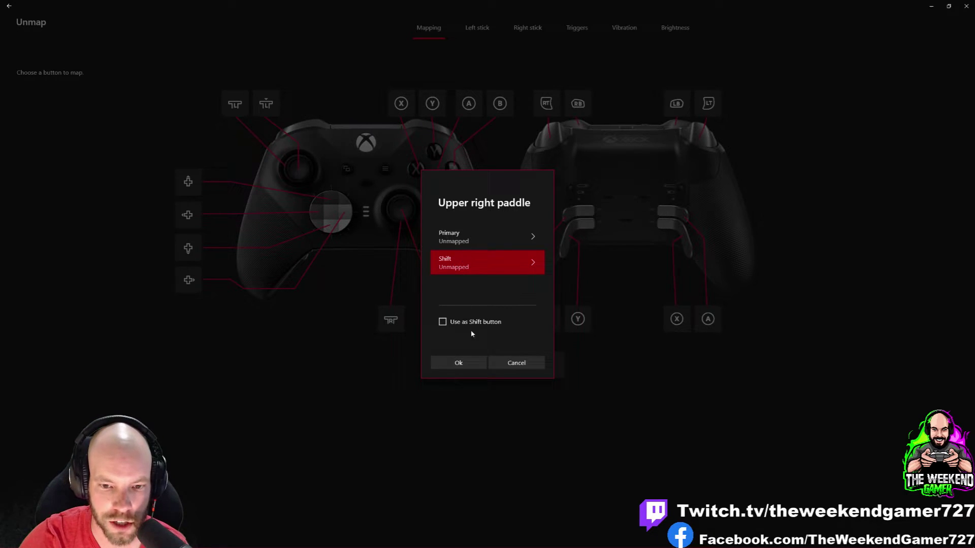
{"action": "left_click", "coordinate": [459, 363]}
Set the lower right paddle's primary and shift presses to Unmapped.
{"action": "left_click", "coordinate": [579, 320]}
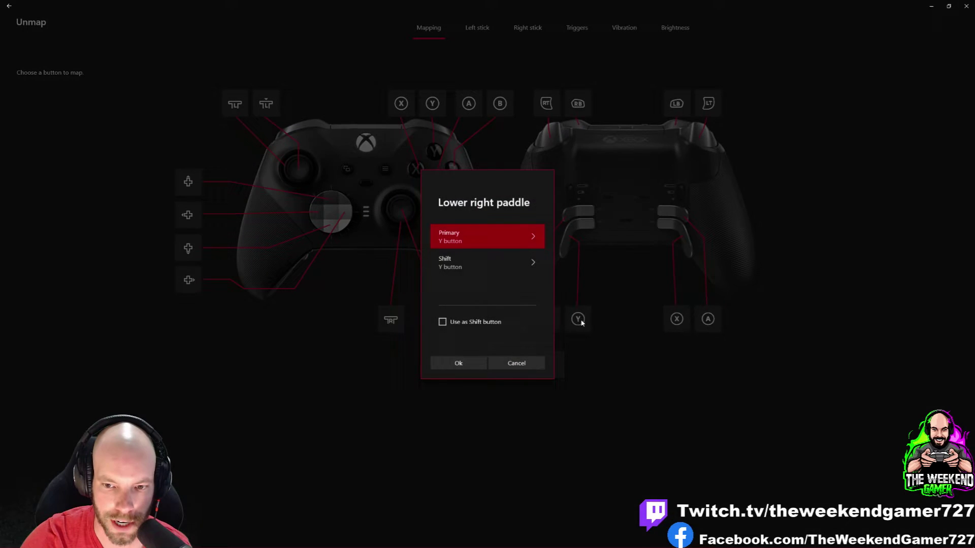
{"action": "left_click", "coordinate": [465, 238]}
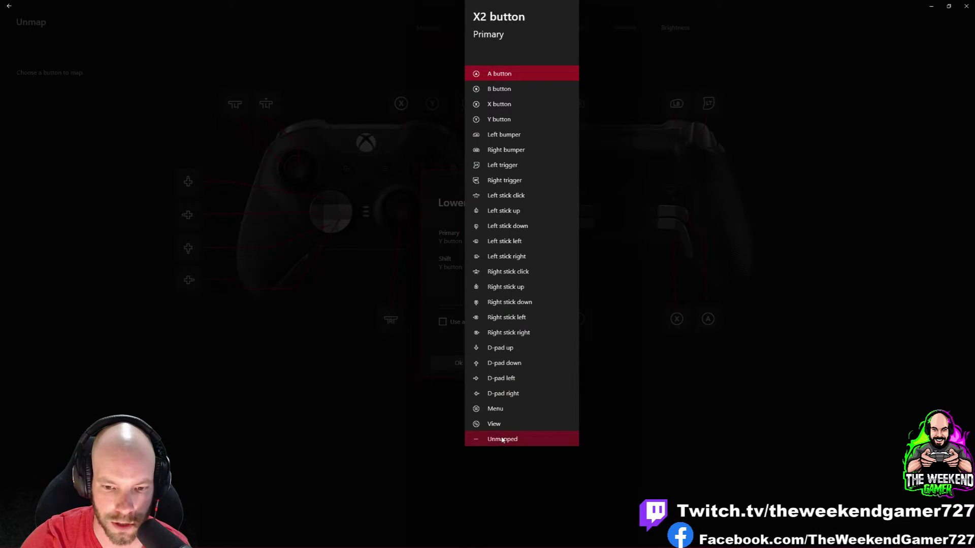
{"action": "left_click", "coordinate": [502, 440]}
{"action": "left_click", "coordinate": [485, 263]}
{"action": "left_click", "coordinate": [511, 441]}
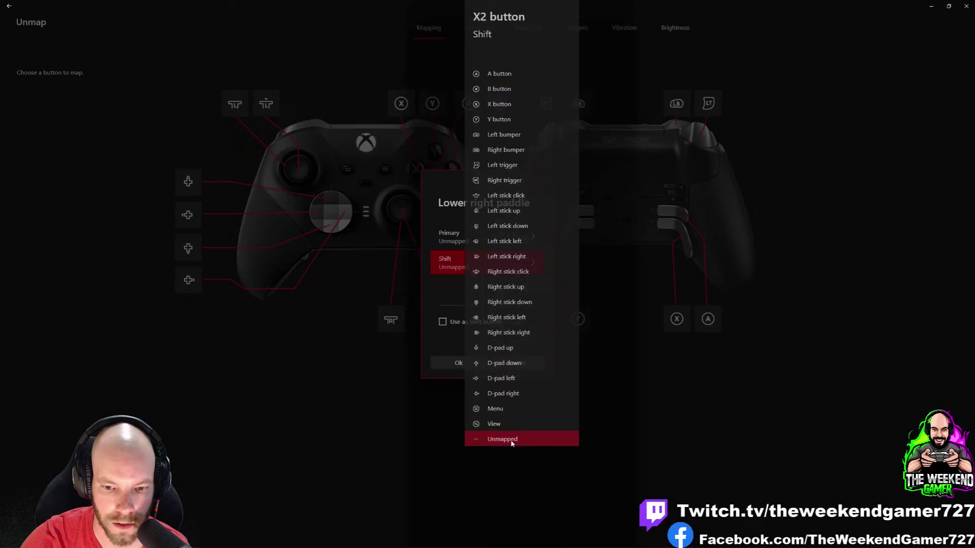
{"action": "left_click", "coordinate": [458, 364]}
Set the lower left paddle's primary and shift presses to Unmapped.
{"action": "left_click", "coordinate": [678, 320]}
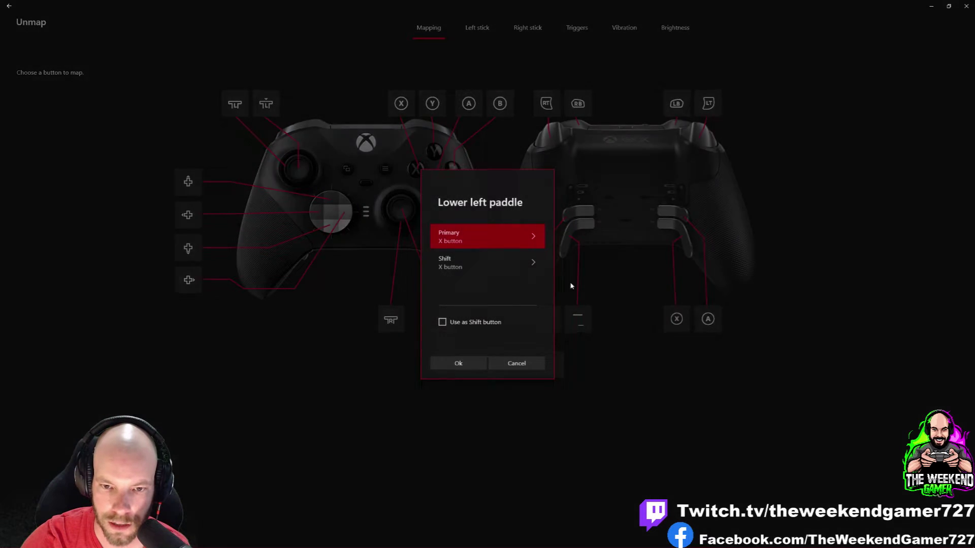
{"action": "left_click", "coordinate": [487, 243]}
{"action": "left_click", "coordinate": [519, 433]}
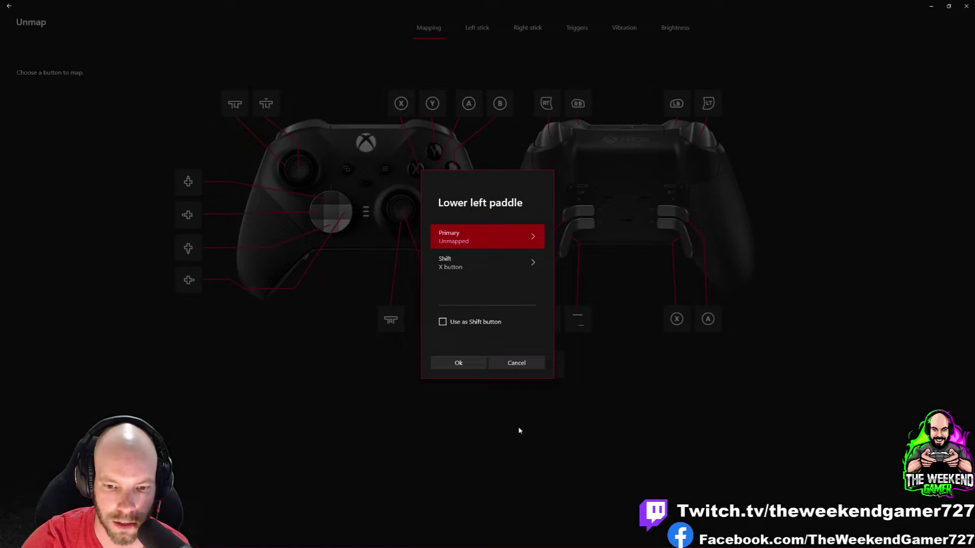
{"action": "left_click", "coordinate": [470, 268]}
{"action": "left_click", "coordinate": [517, 435]}
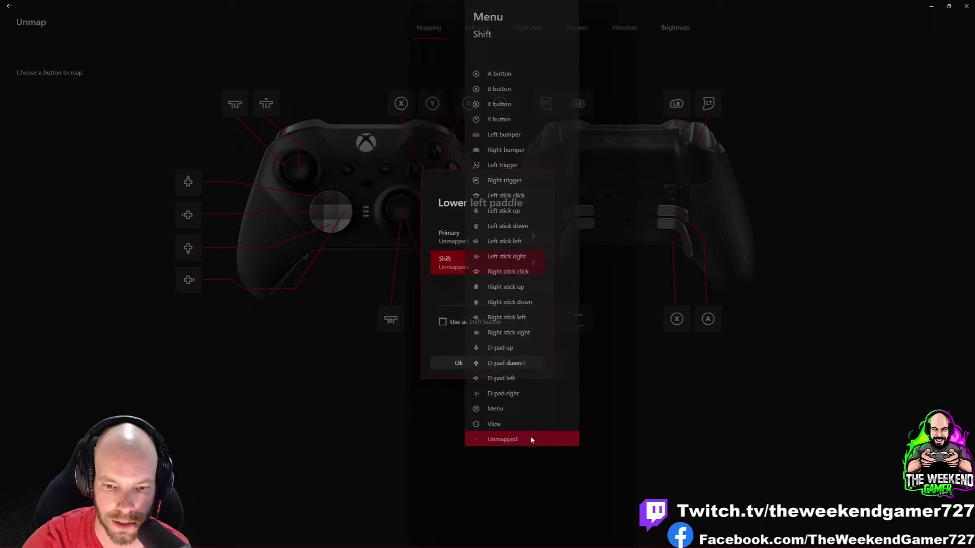
{"action": "left_click", "coordinate": [471, 365]}
Set the upper left paddle's primary and shift presses to Unmapped.
{"action": "left_click", "coordinate": [707, 319]}
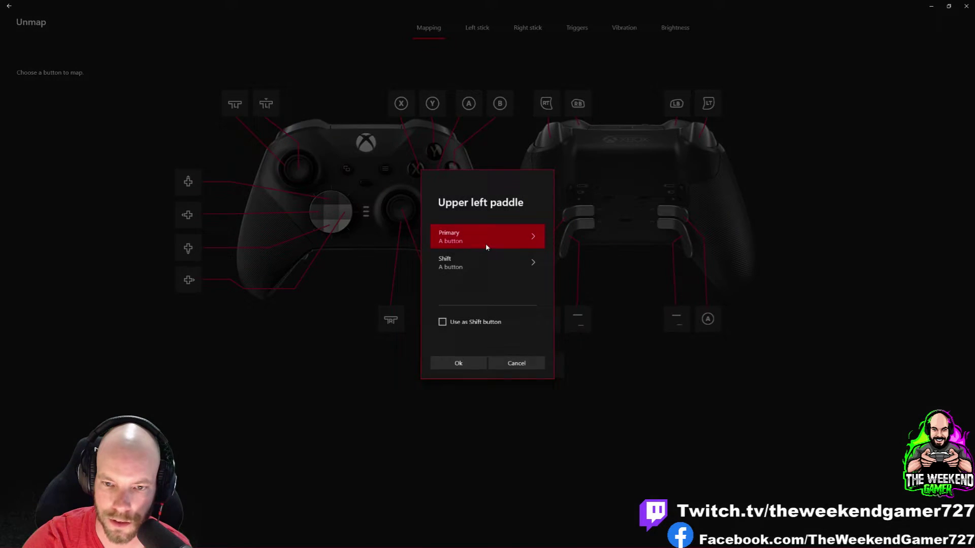
{"action": "left_click", "coordinate": [461, 245]}
{"action": "left_click", "coordinate": [512, 440]}
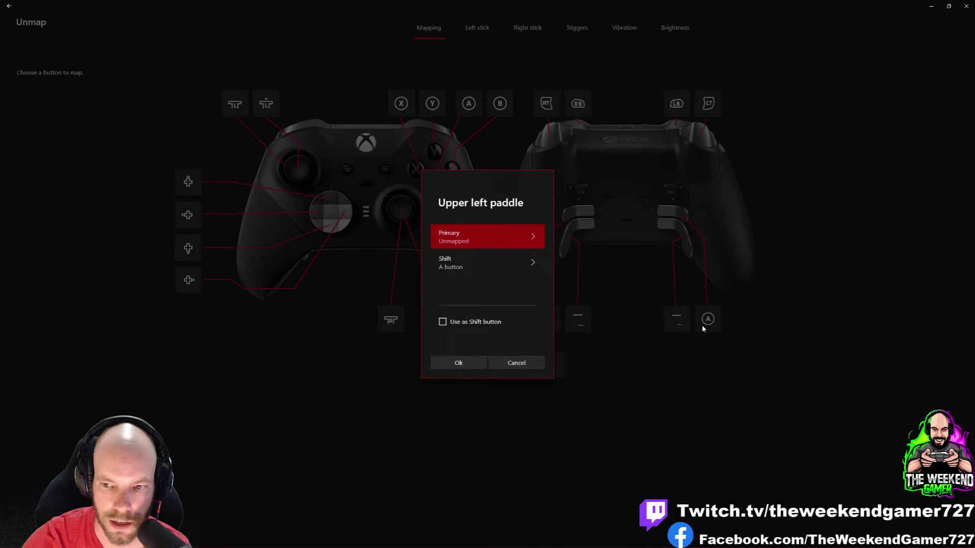
{"action": "left_click", "coordinate": [458, 363]}
{"action": "left_click", "coordinate": [708, 319]}
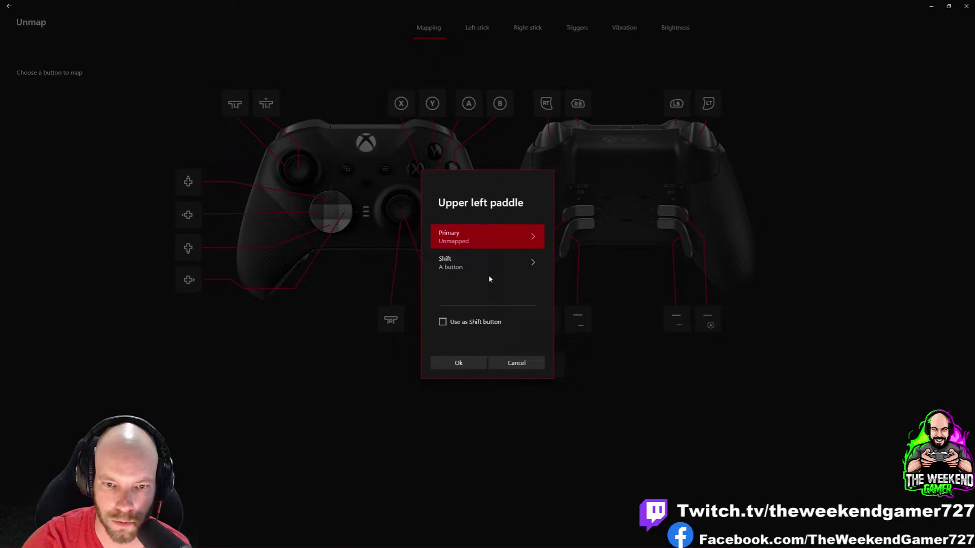
{"action": "left_click", "coordinate": [490, 267]}
{"action": "left_click", "coordinate": [508, 440]}
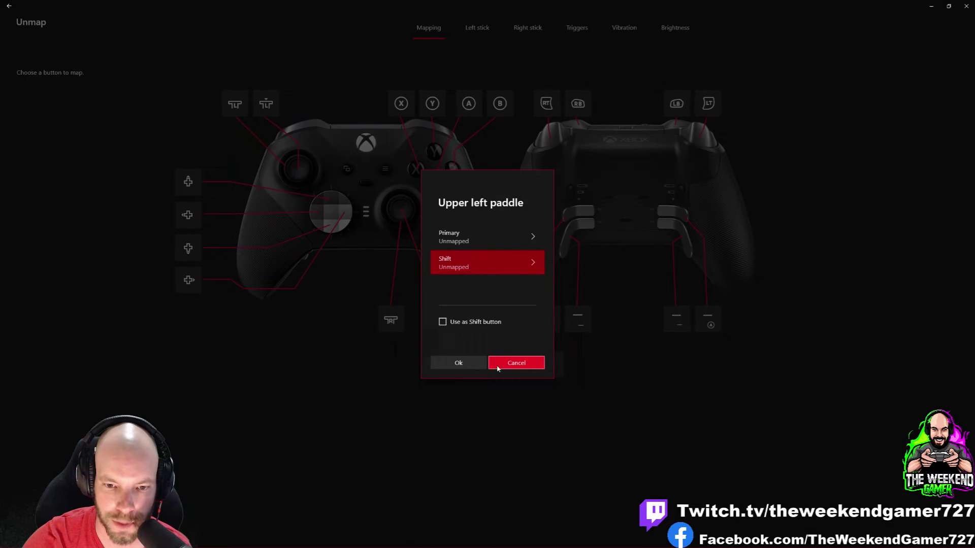
{"action": "left_click", "coordinate": [476, 364]}
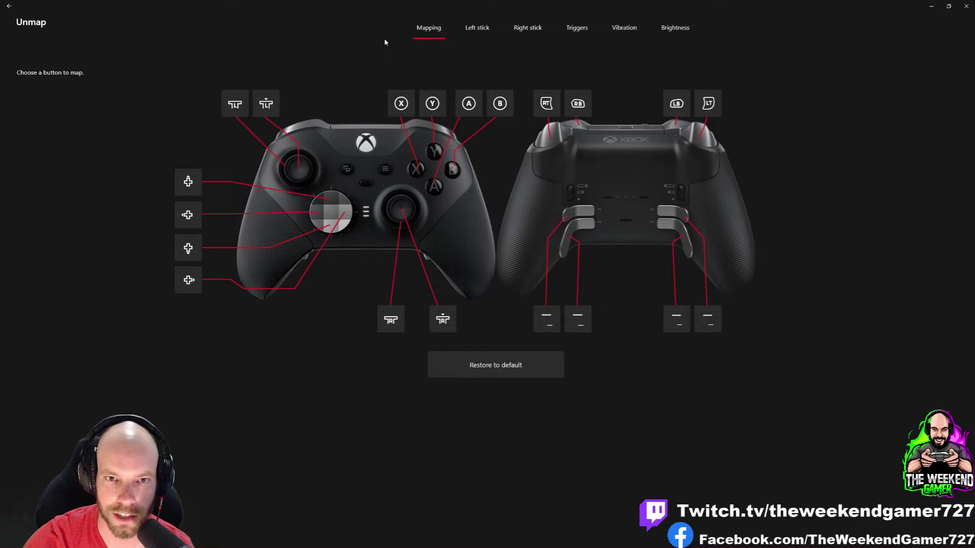
Return to the profile list and compare the ADRP and Copy of ADRP profiles.
{"action": "left_click", "coordinate": [9, 6]}
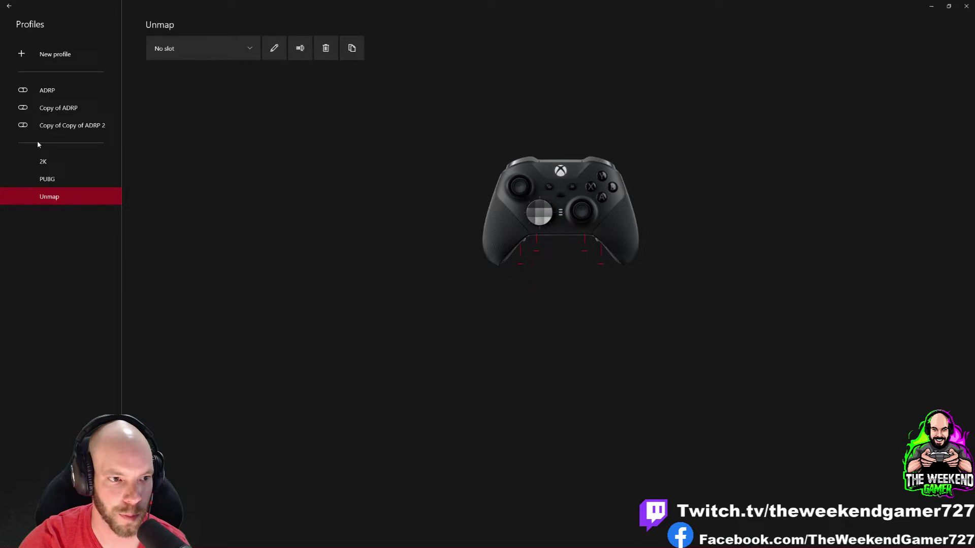
{"action": "left_click", "coordinate": [49, 91]}
{"action": "left_click", "coordinate": [57, 109]}
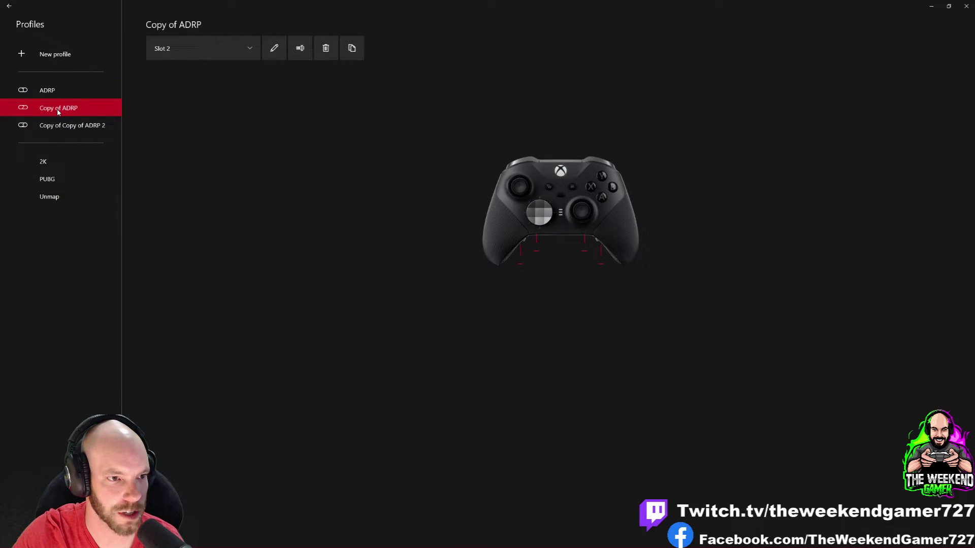
{"action": "left_click", "coordinate": [51, 92]}
{"action": "left_click", "coordinate": [57, 109]}
{"action": "left_click", "coordinate": [55, 92]}
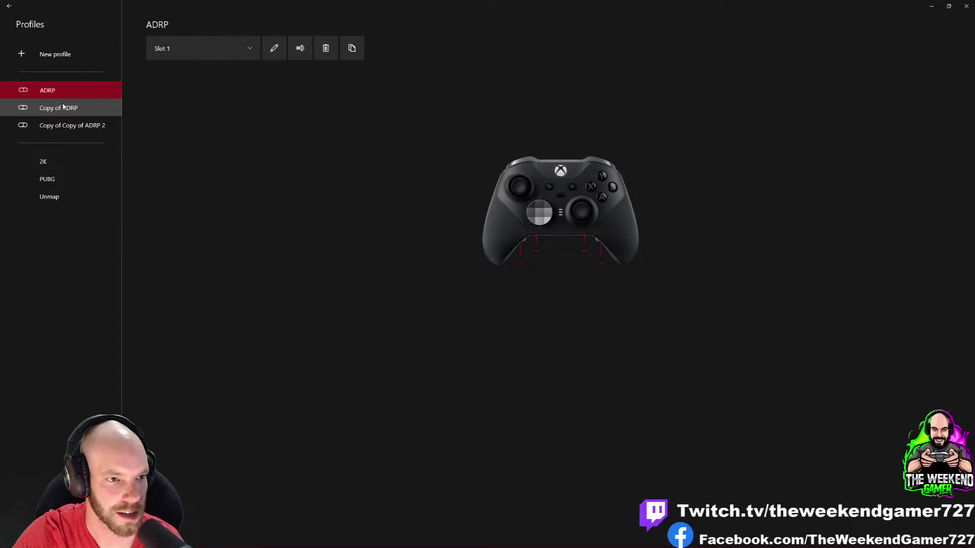
{"action": "left_click", "coordinate": [58, 108]}
{"action": "left_click", "coordinate": [66, 126]}
{"action": "left_click", "coordinate": [65, 92]}
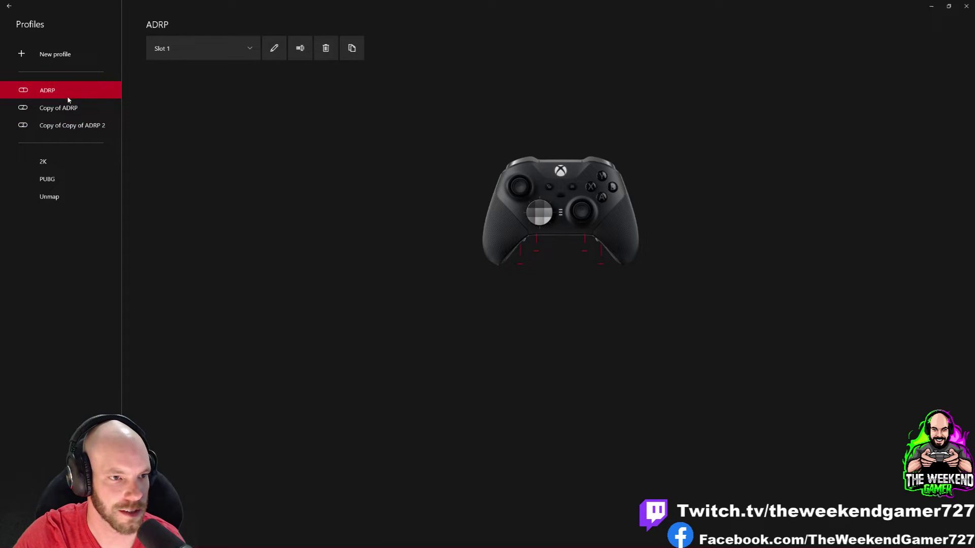
{"action": "left_click", "coordinate": [74, 110]}
View Copy of Copy of ADRP 2 and check its slot list, leaving it on Slot 3.
{"action": "left_click", "coordinate": [71, 126]}
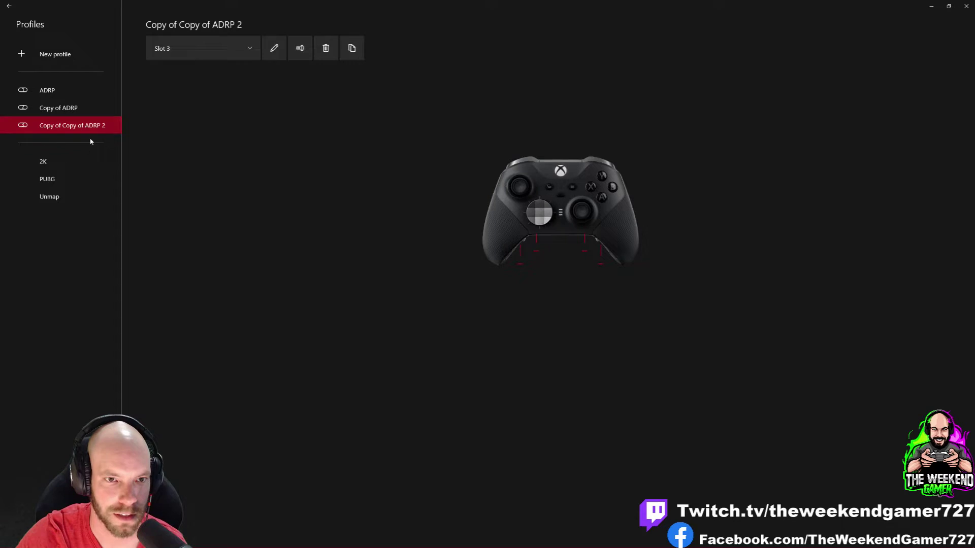
{"action": "left_click", "coordinate": [234, 55]}
{"action": "left_click", "coordinate": [233, 55]}
{"action": "left_click", "coordinate": [282, 51]}
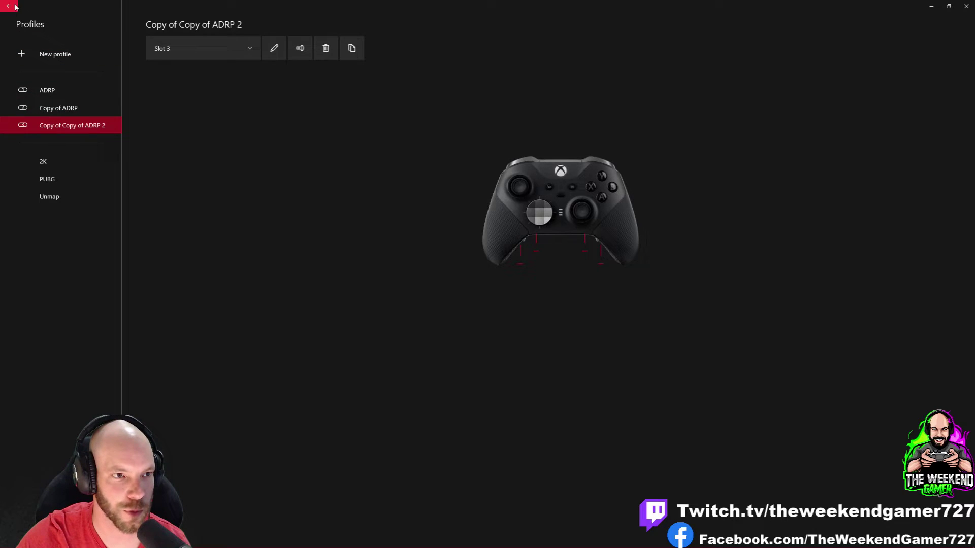
Close Xbox Accessories and launch reWASD by searching 'rewas' in Start.
{"action": "left_click", "coordinate": [966, 5]}
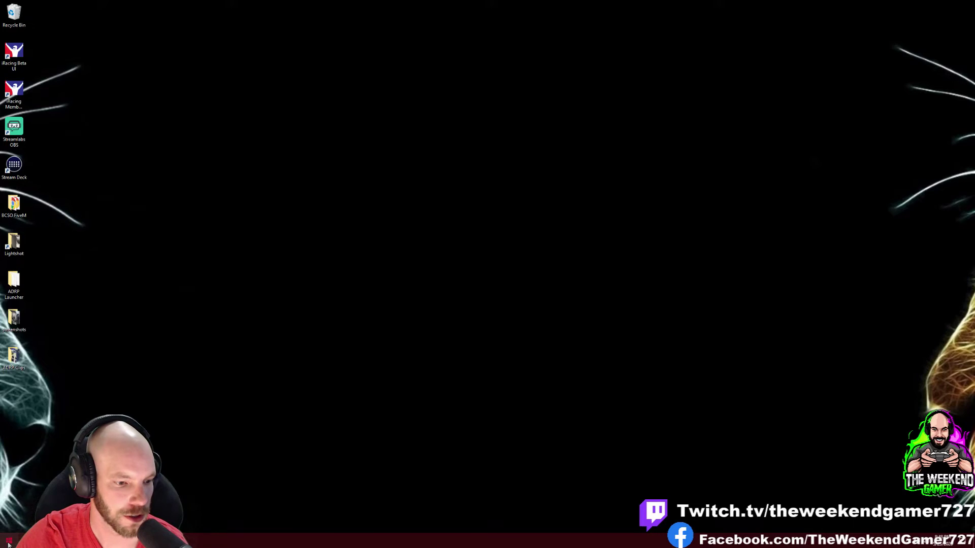
{"action": "left_click", "coordinate": [9, 540]}
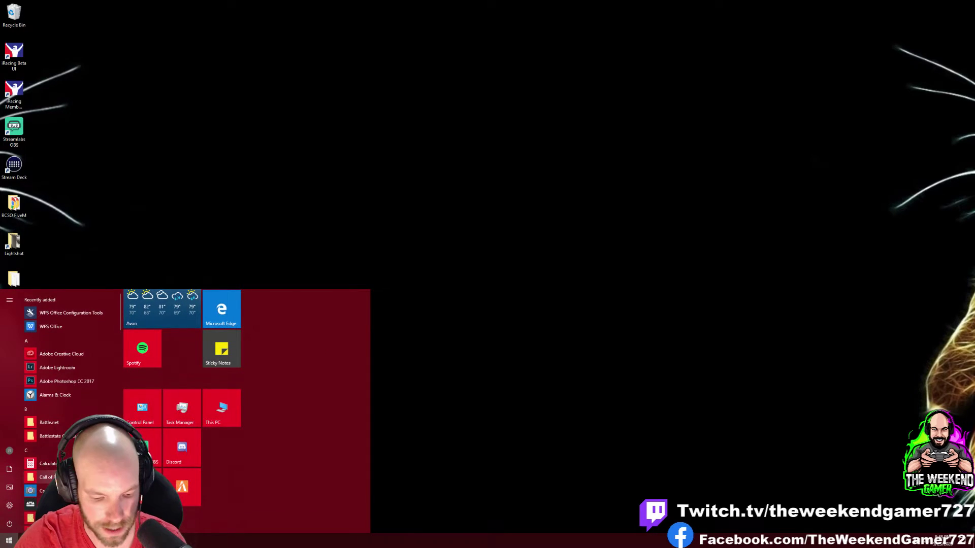
{"action": "type", "text": "rewas"}
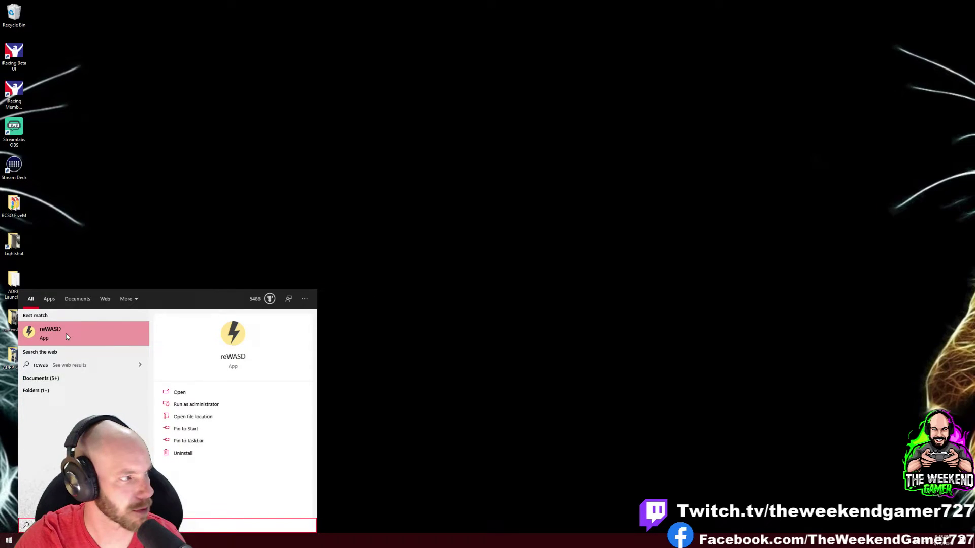
{"action": "left_click", "coordinate": [61, 335]}
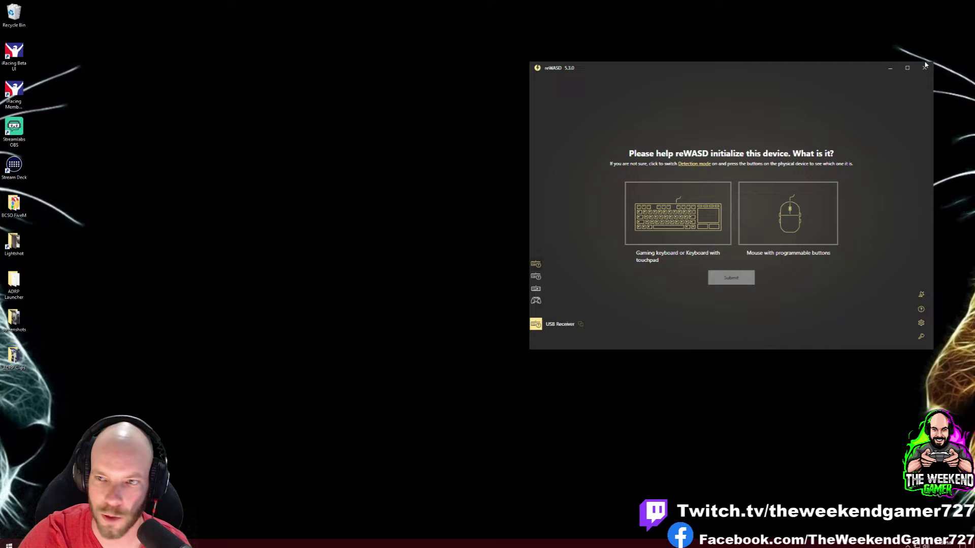
Maximize reWASD and show the Xbox Elite controller's ADRP Config 1 layout.
{"action": "left_click", "coordinate": [910, 68]}
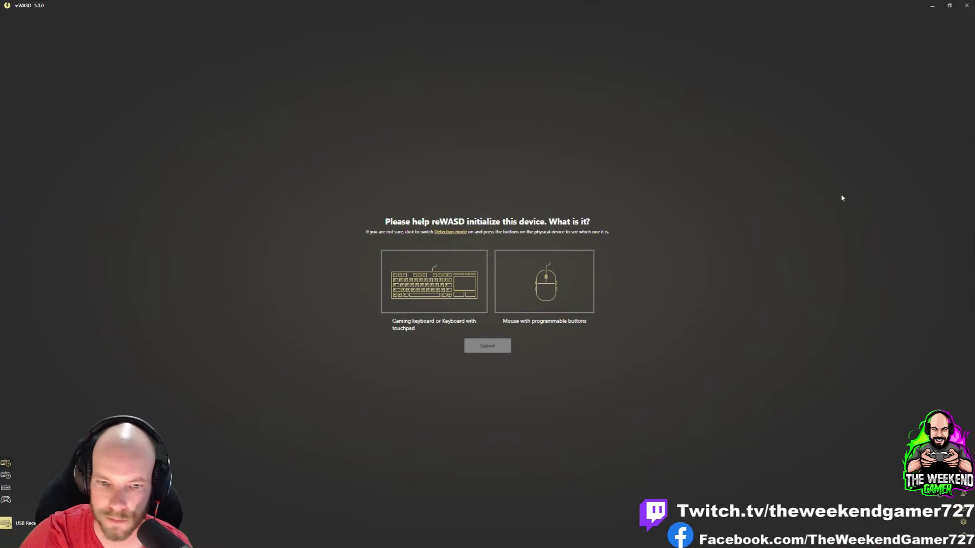
{"action": "left_click", "coordinate": [7, 501]}
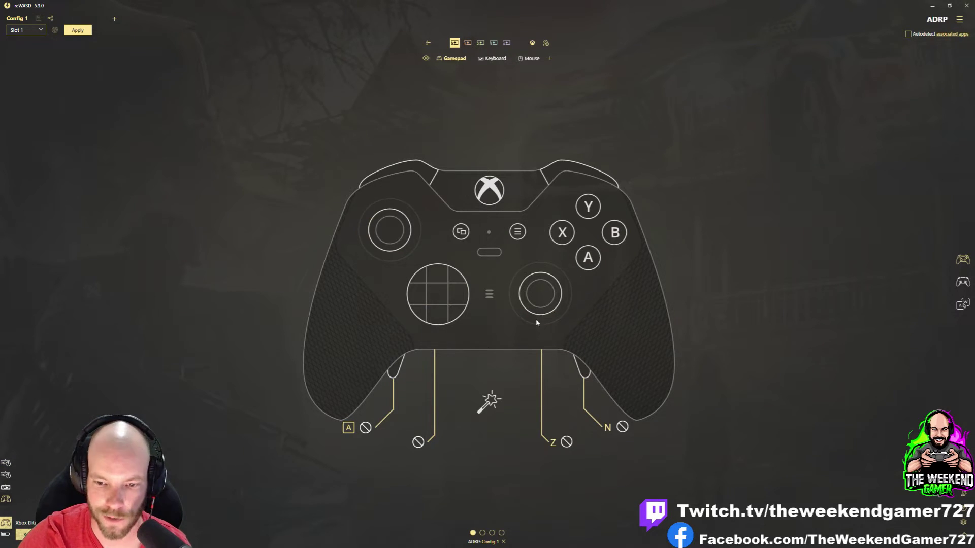
Open the game profile list, start adding a game, then cancel without adding anything.
{"action": "left_click", "coordinate": [959, 19]}
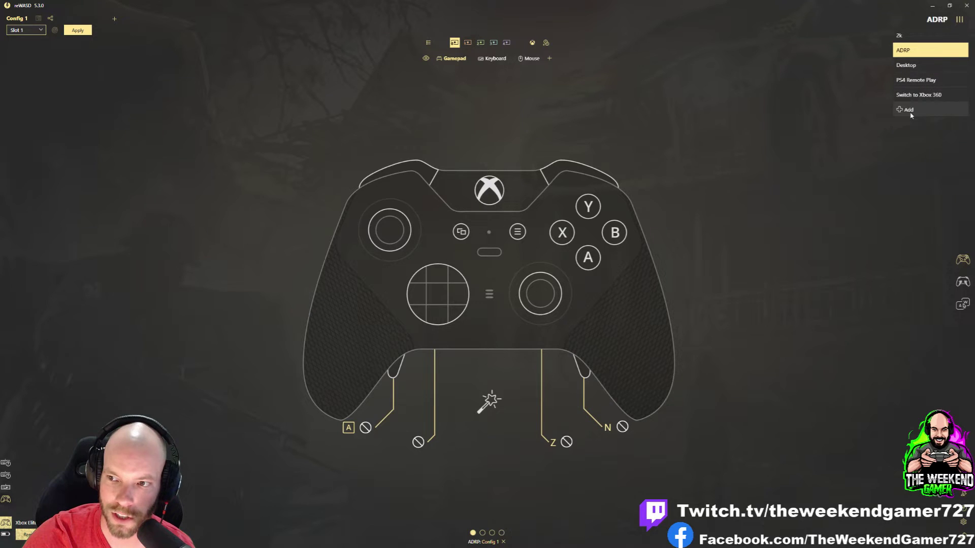
{"action": "left_click", "coordinate": [909, 110]}
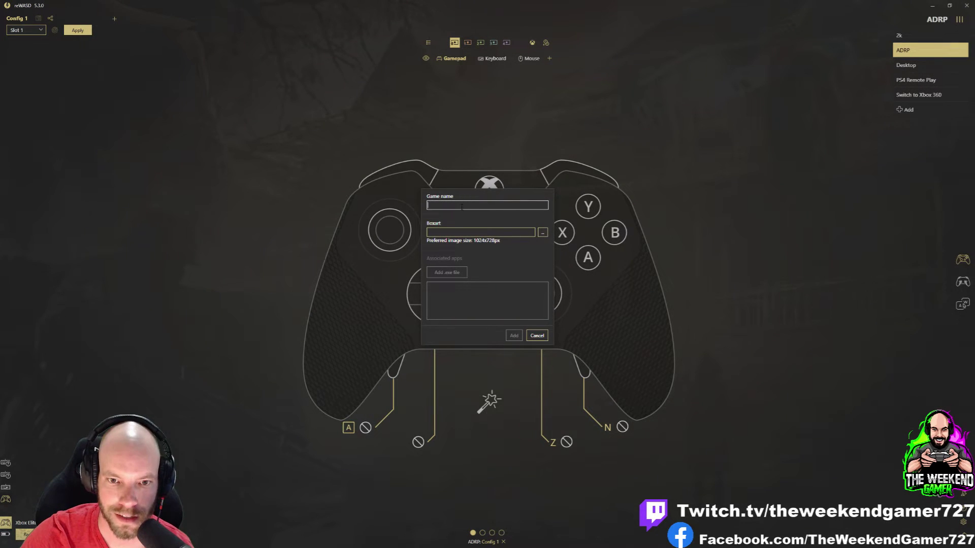
{"action": "left_click", "coordinate": [537, 337]}
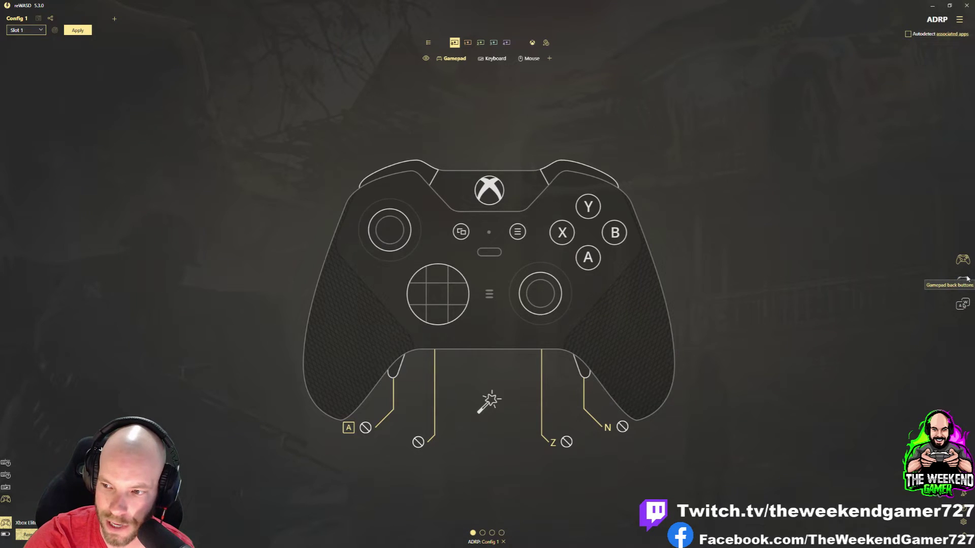
{"action": "left_click", "coordinate": [963, 282]}
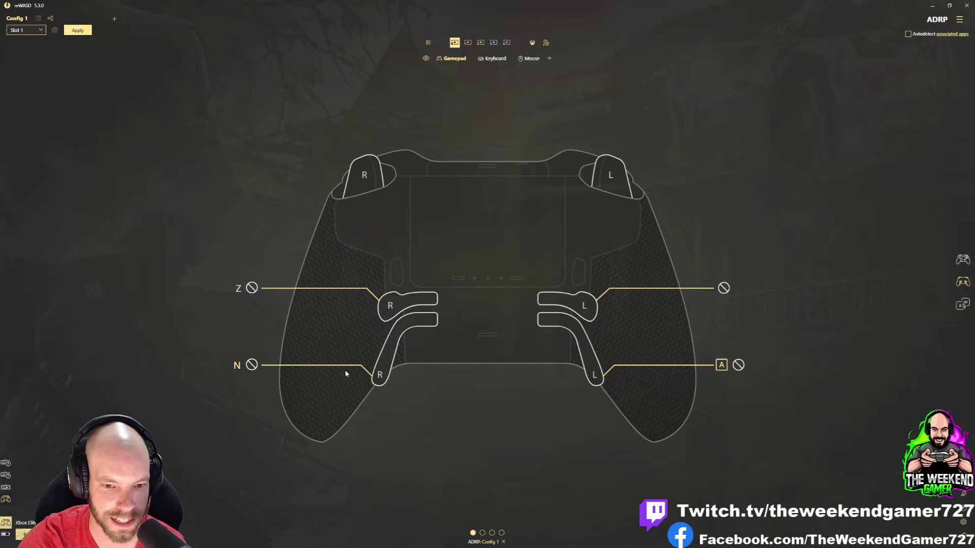
{"action": "left_click", "coordinate": [385, 374]}
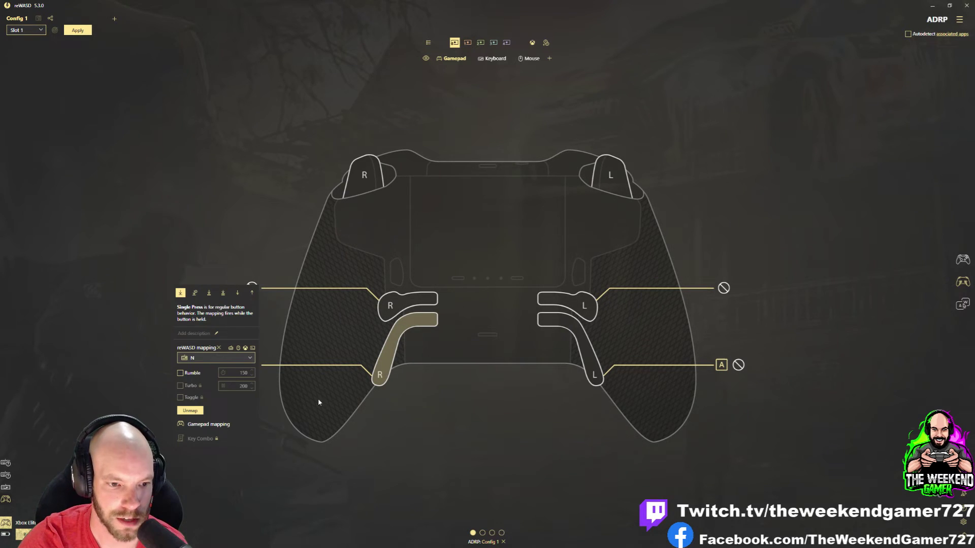
{"action": "left_click", "coordinate": [250, 358]}
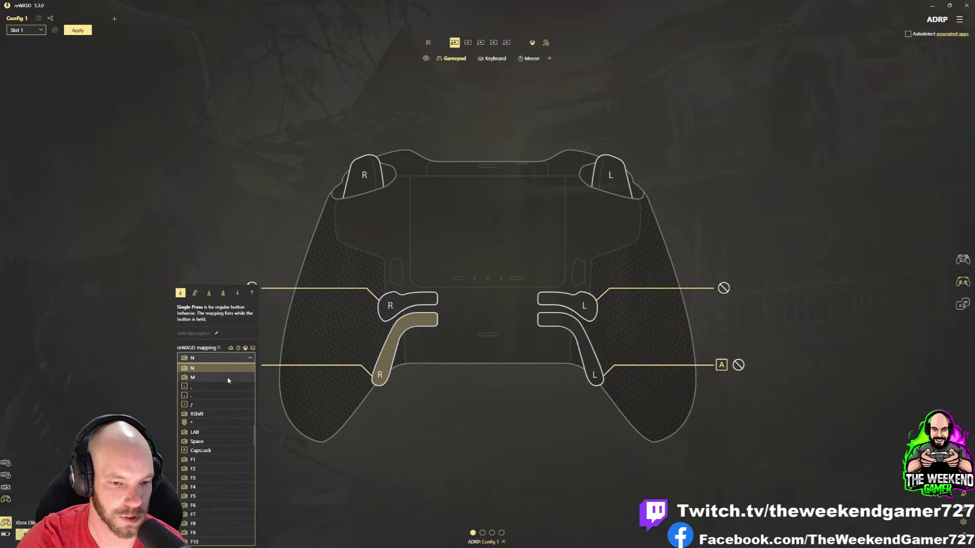
{"action": "scroll", "coordinate": [210, 462], "scroll_direction": "down", "scroll_amount": 2}
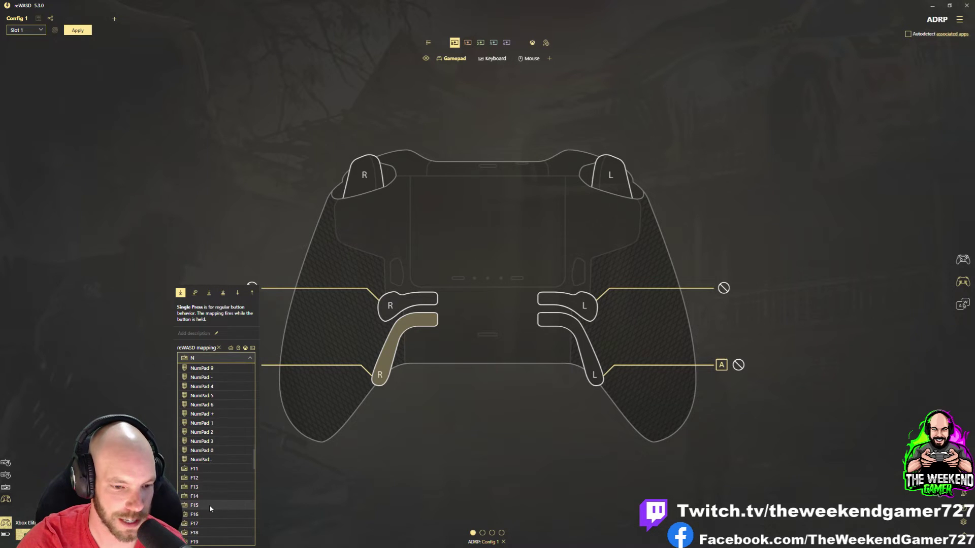
{"action": "scroll", "coordinate": [210, 505], "scroll_direction": "up", "scroll_amount": 4}
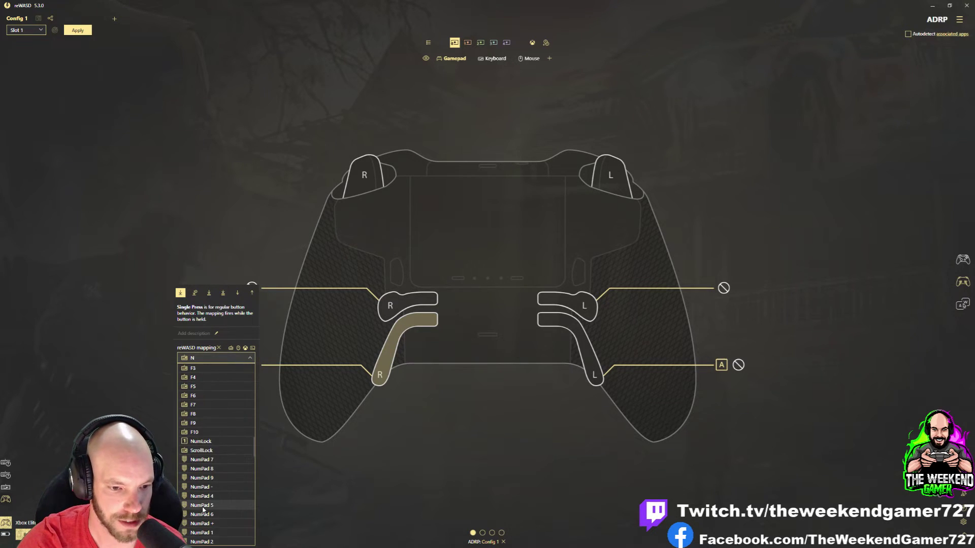
{"action": "scroll", "coordinate": [205, 480], "scroll_direction": "up", "scroll_amount": 5}
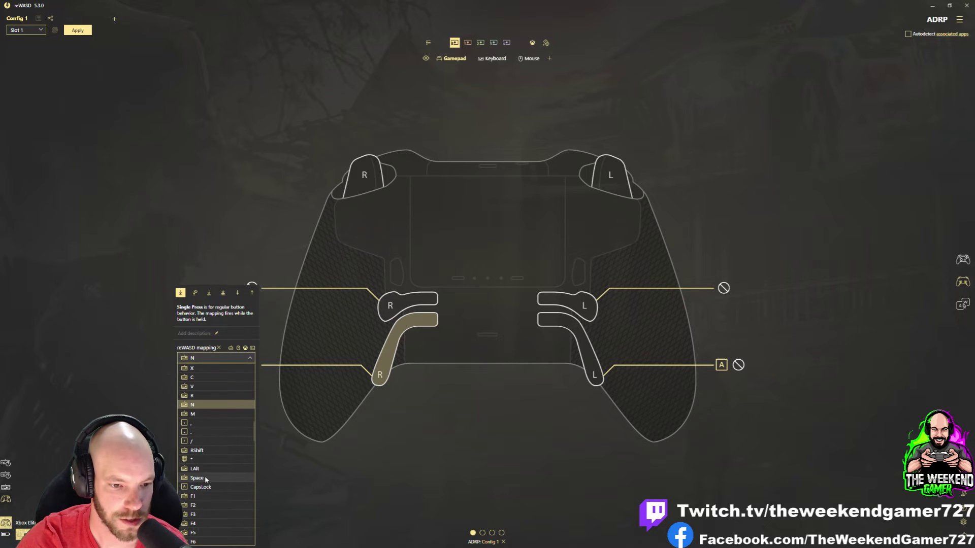
{"action": "left_click", "coordinate": [201, 405]}
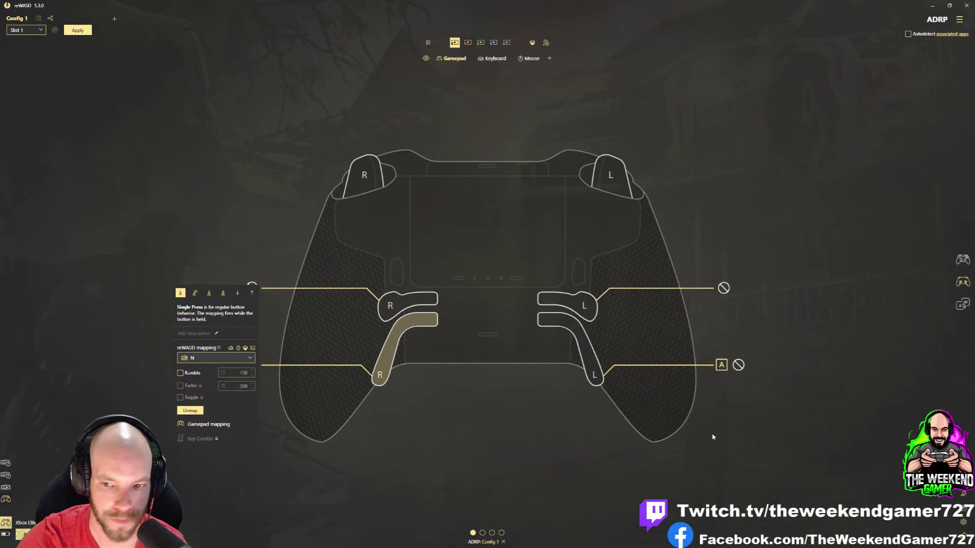
{"action": "left_click", "coordinate": [678, 436]}
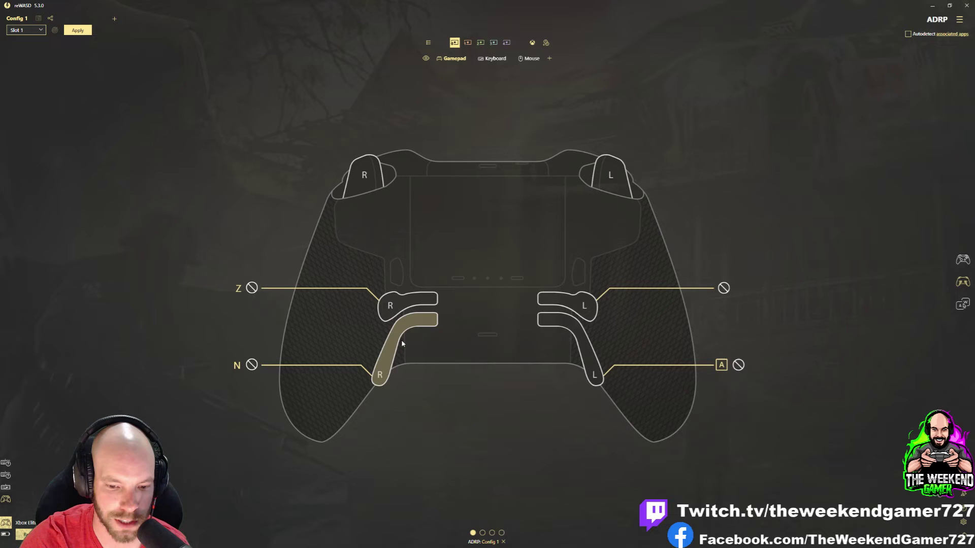
{"action": "left_click", "coordinate": [482, 533]}
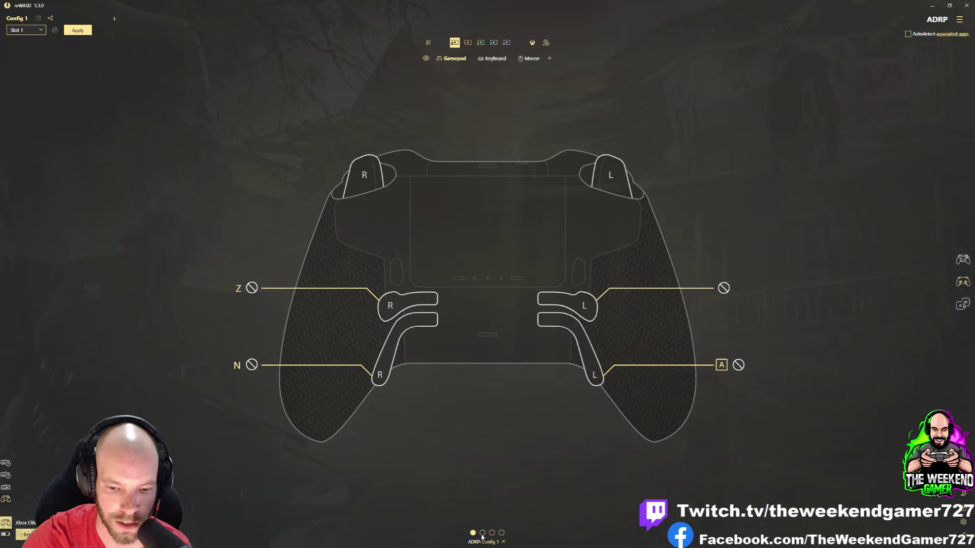
{"action": "left_click", "coordinate": [399, 306]}
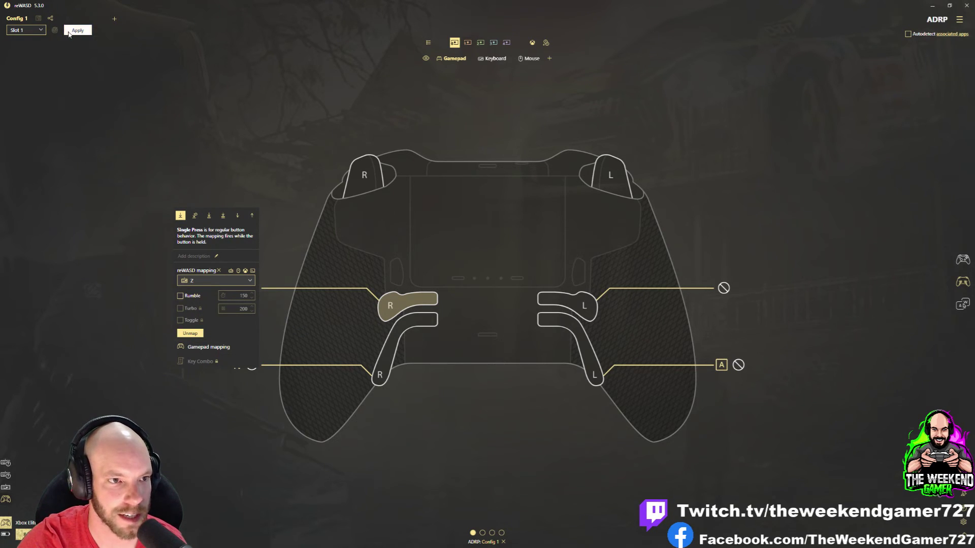
{"action": "left_click", "coordinate": [115, 120]}
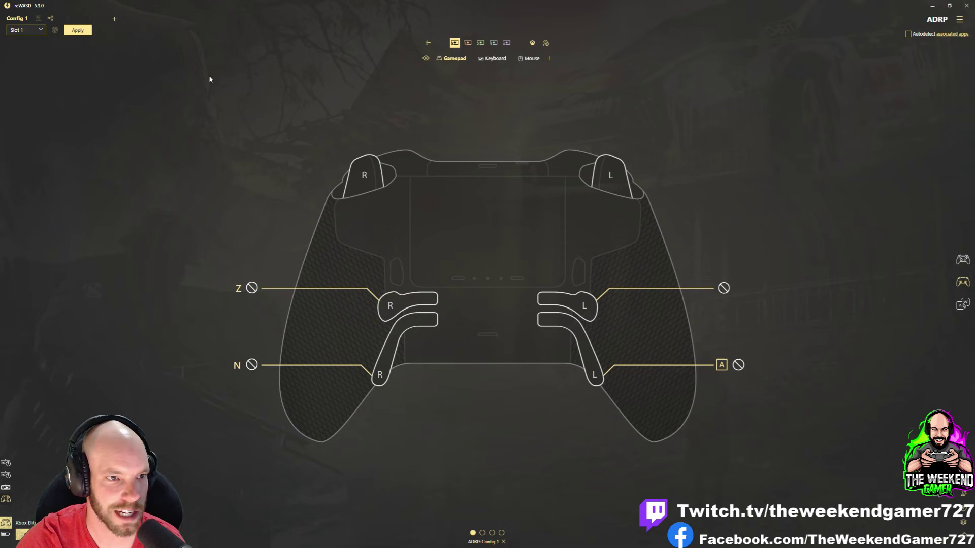